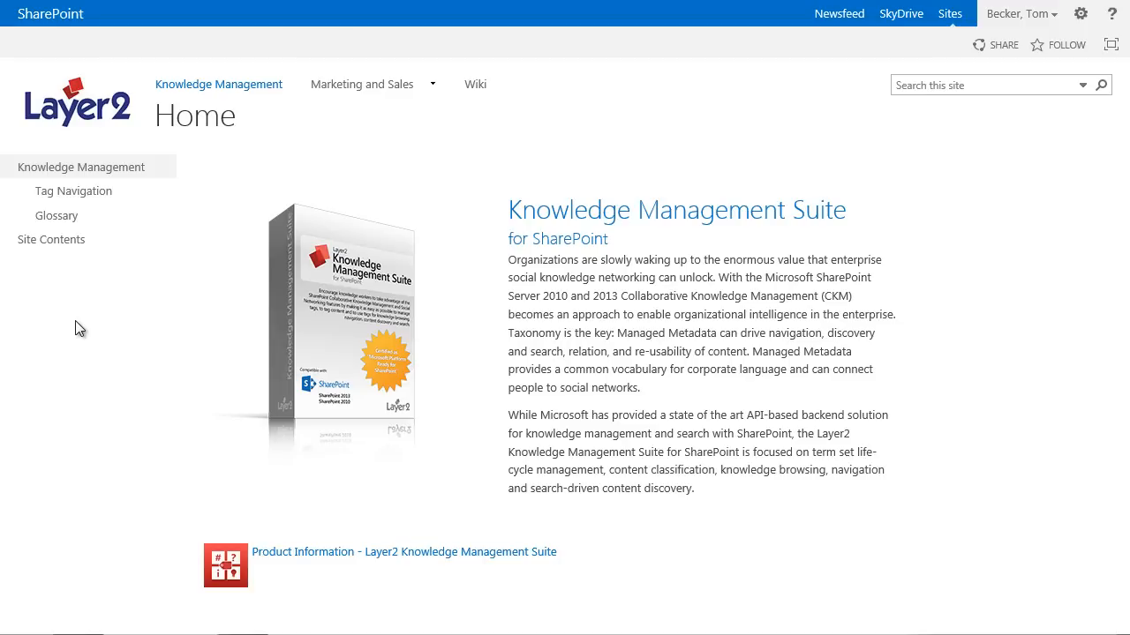
# Step: Switch the Tag Navigation page into edit mode from the gear menu
pyautogui.click(103, 196)
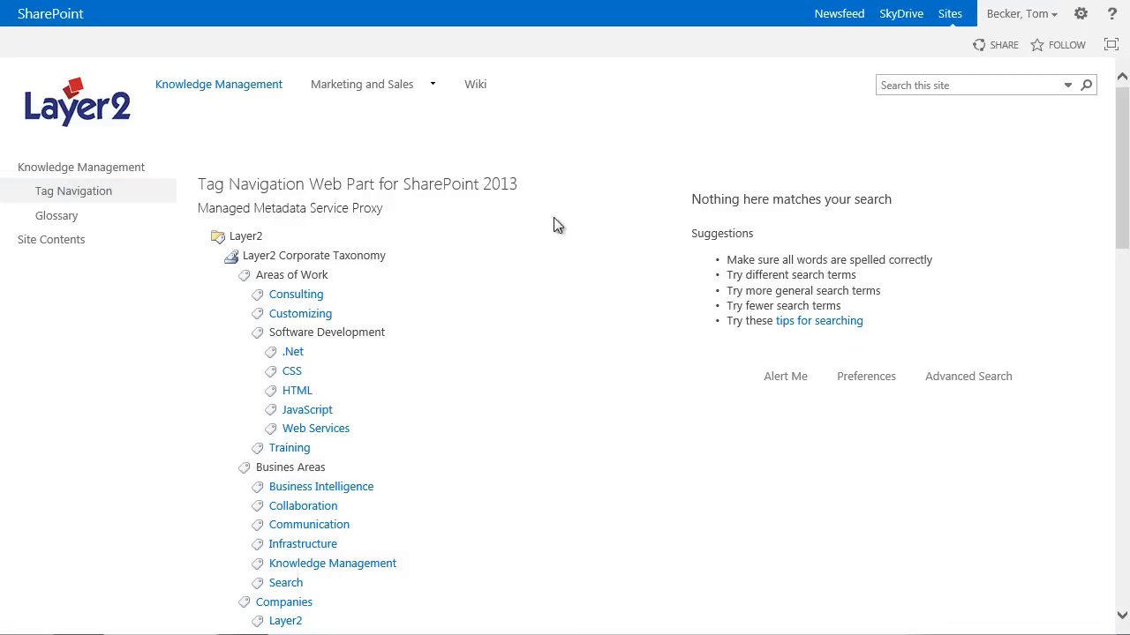
pyautogui.click(1082, 16)
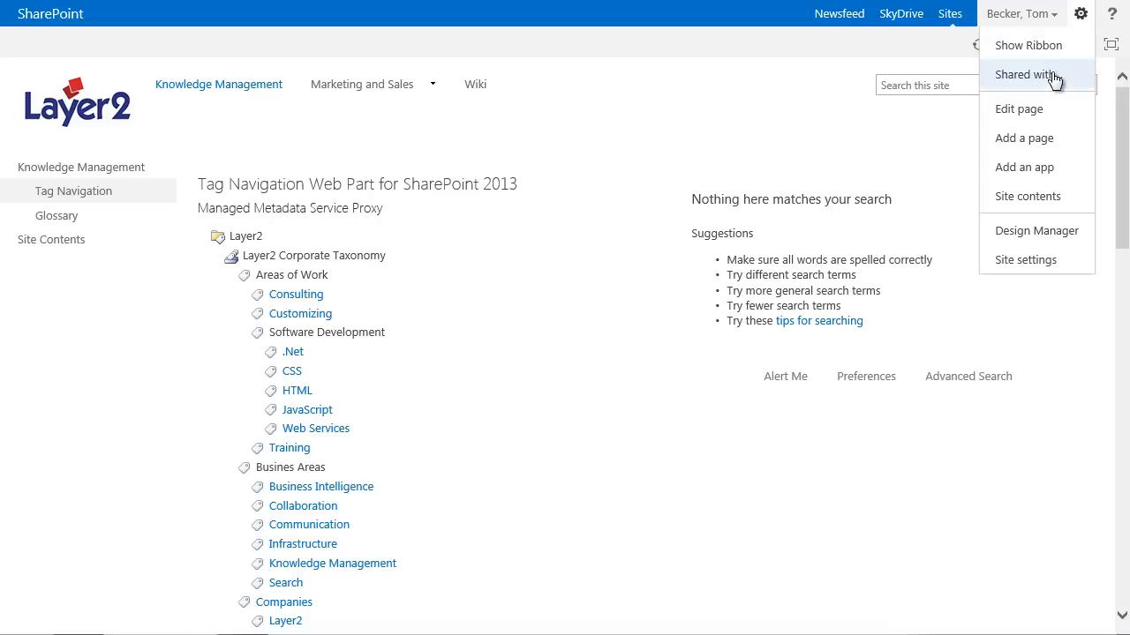
pyautogui.click(1031, 115)
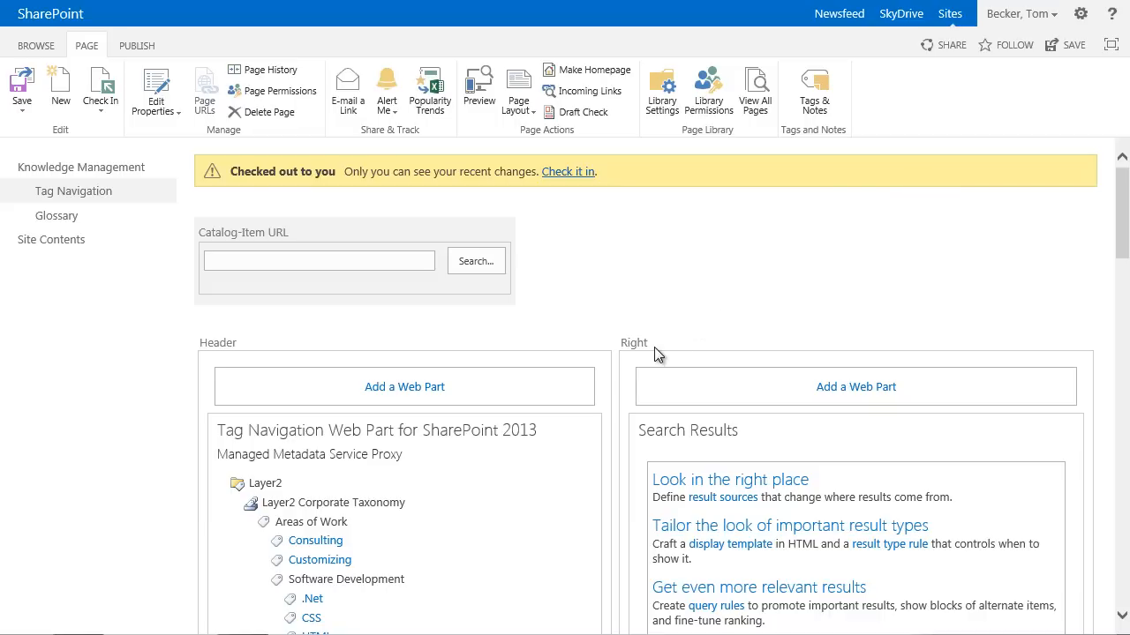
# Step: Bring up the Tag Navigation web part's settings pane via Edit Web Part
pyautogui.click(567, 431)
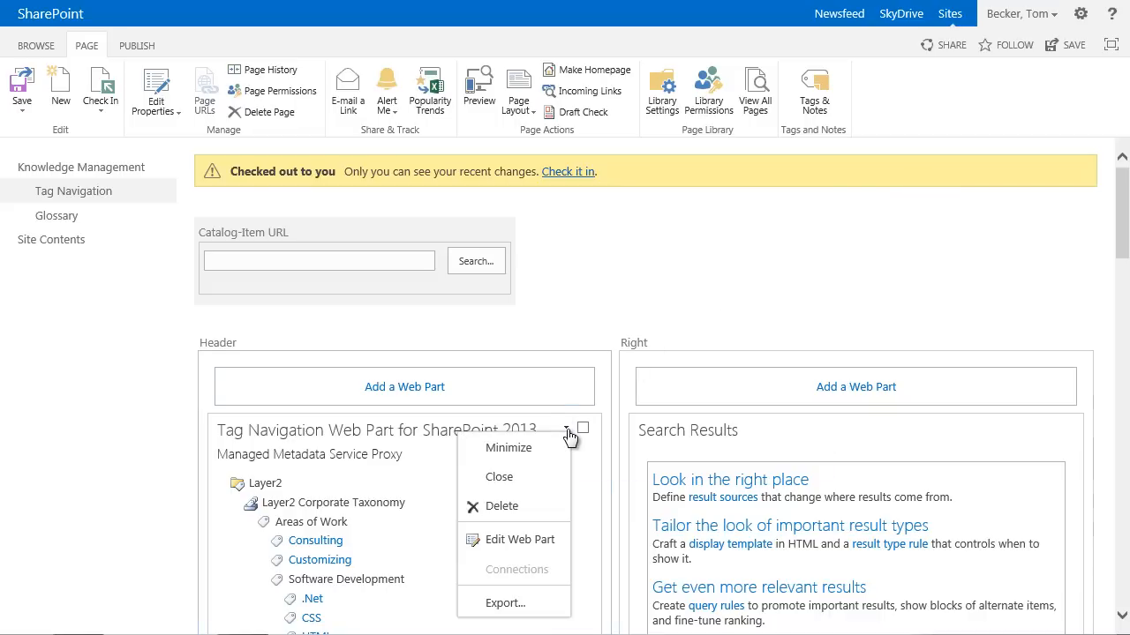
pyautogui.click(530, 541)
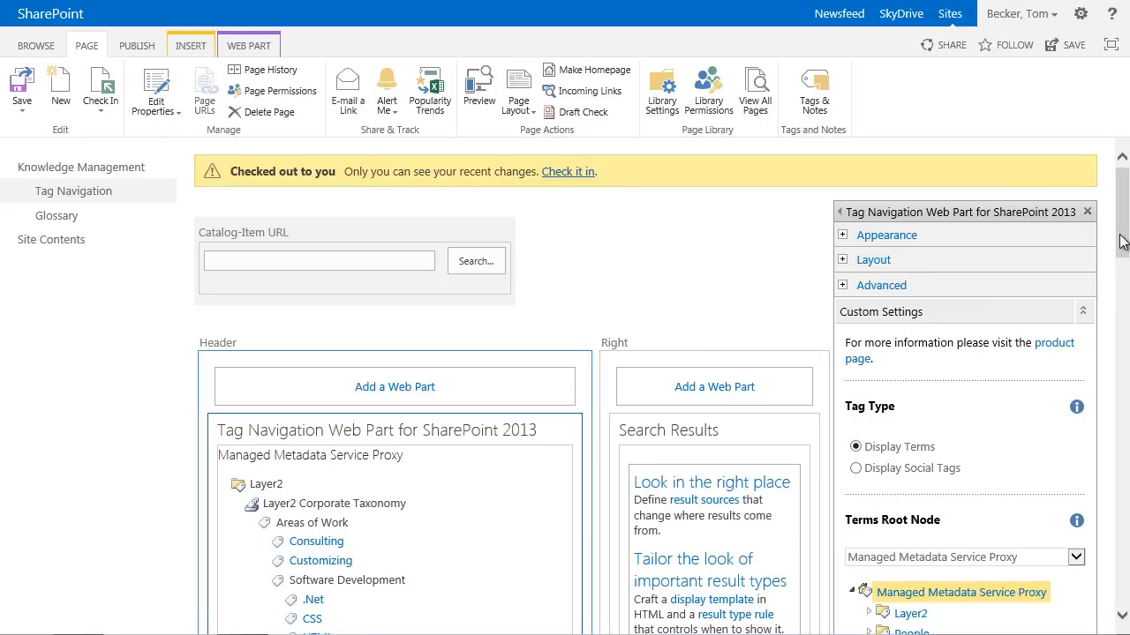
pyautogui.moveTo(1123, 238); pyautogui.dragTo(1121, 287)
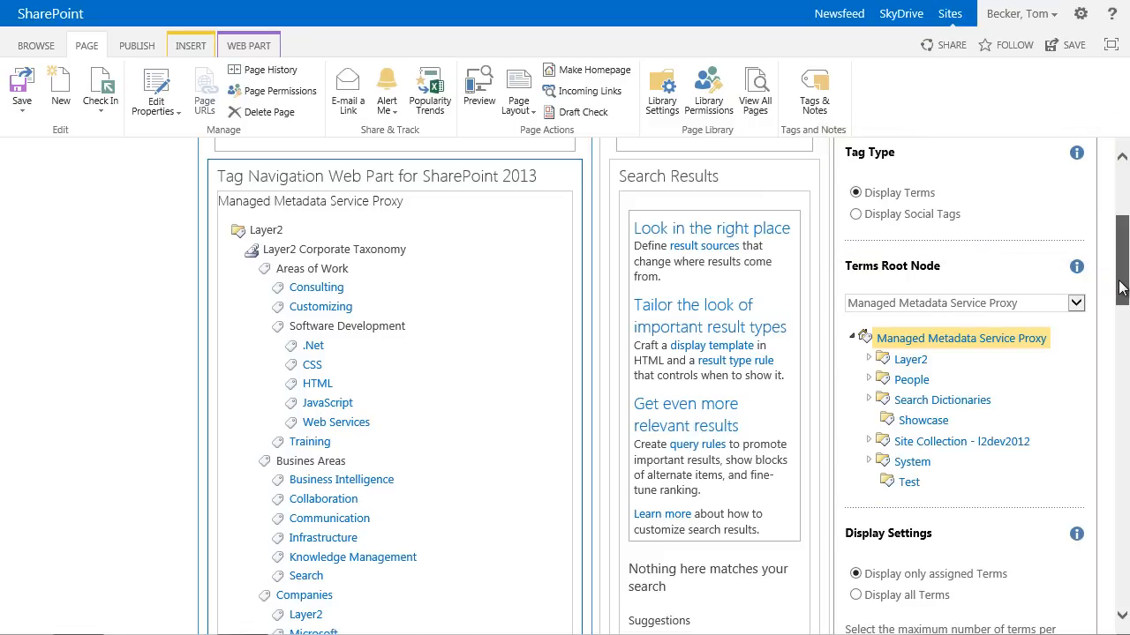
pyautogui.moveTo(1121, 286); pyautogui.dragTo(1121, 294)
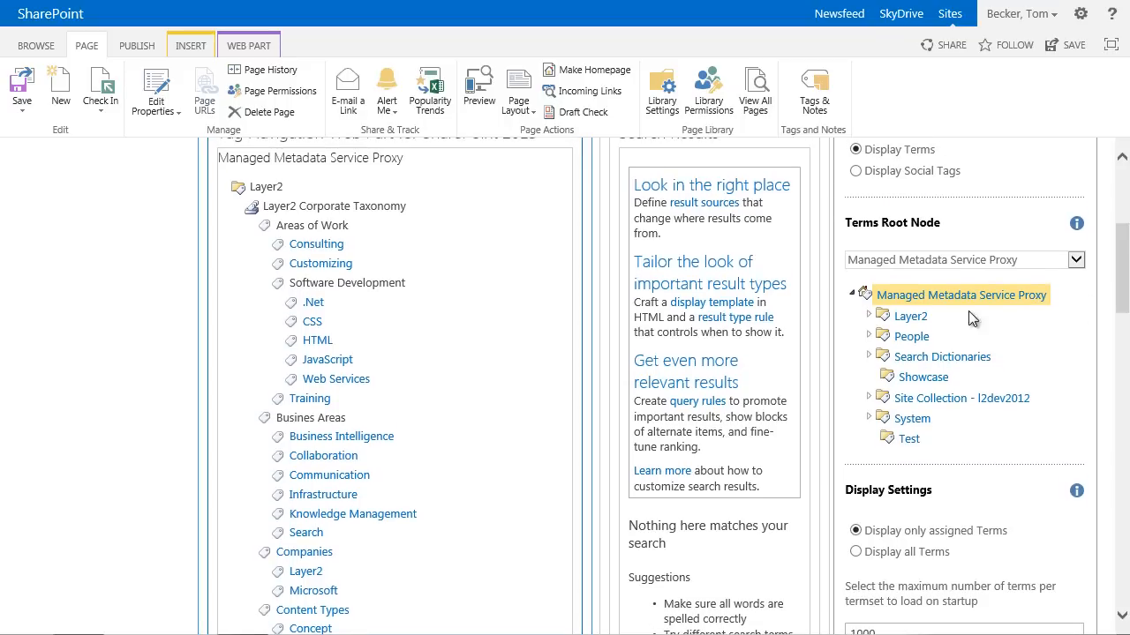
# Step: Make Layer2 Corporate Taxonomy under Layer2 the Terms Root Node
pyautogui.click(869, 316)
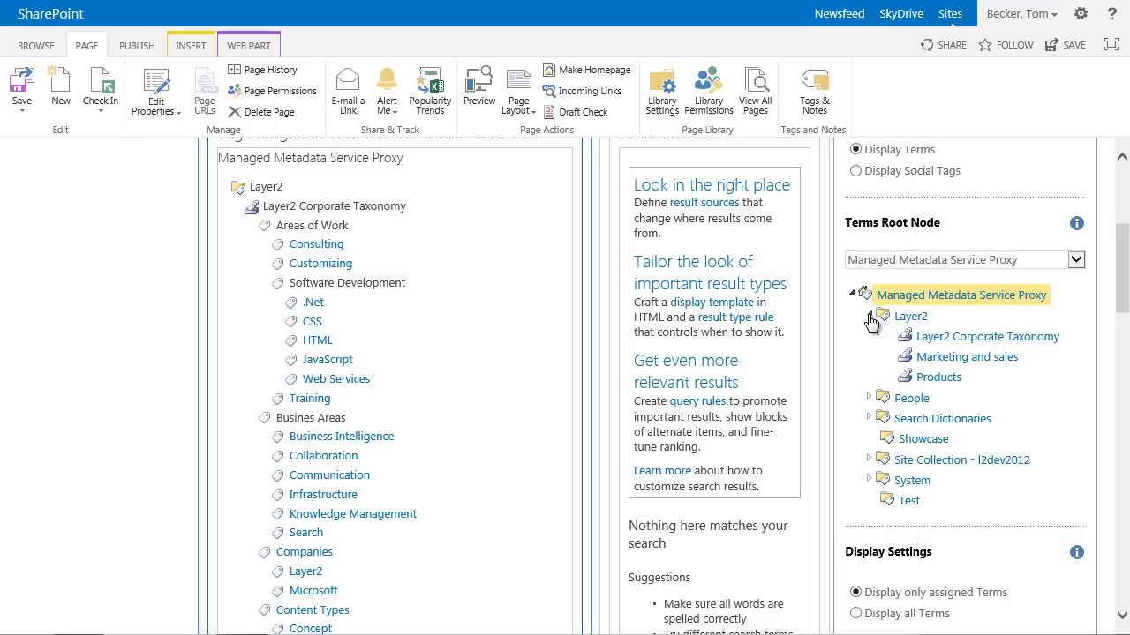
pyautogui.click(951, 340)
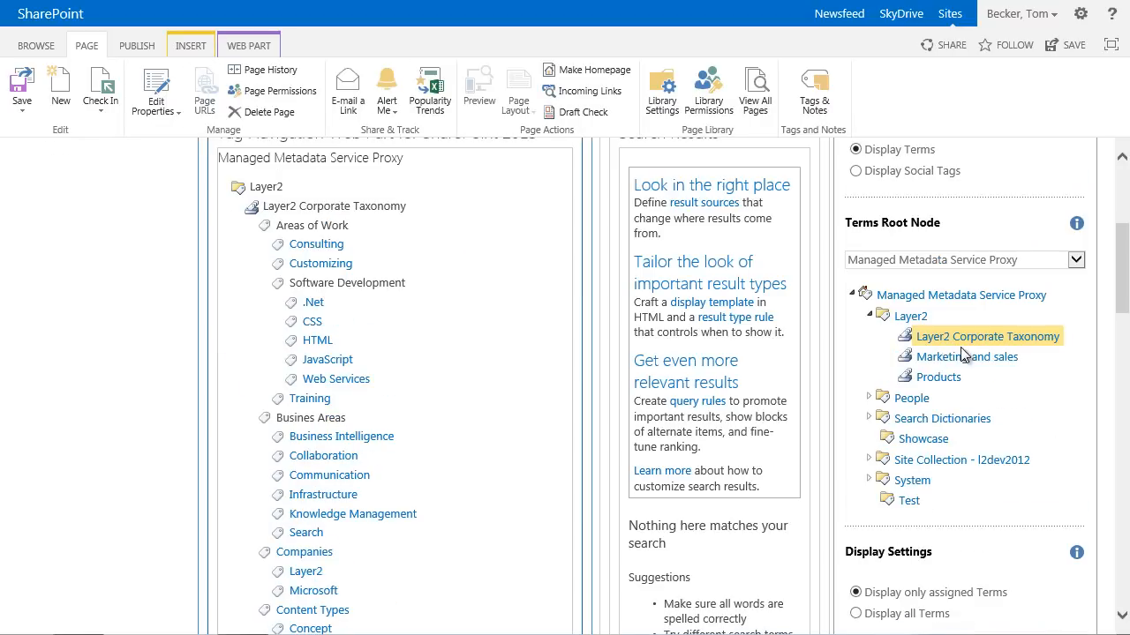
pyautogui.moveTo(1123, 270); pyautogui.dragTo(1123, 293)
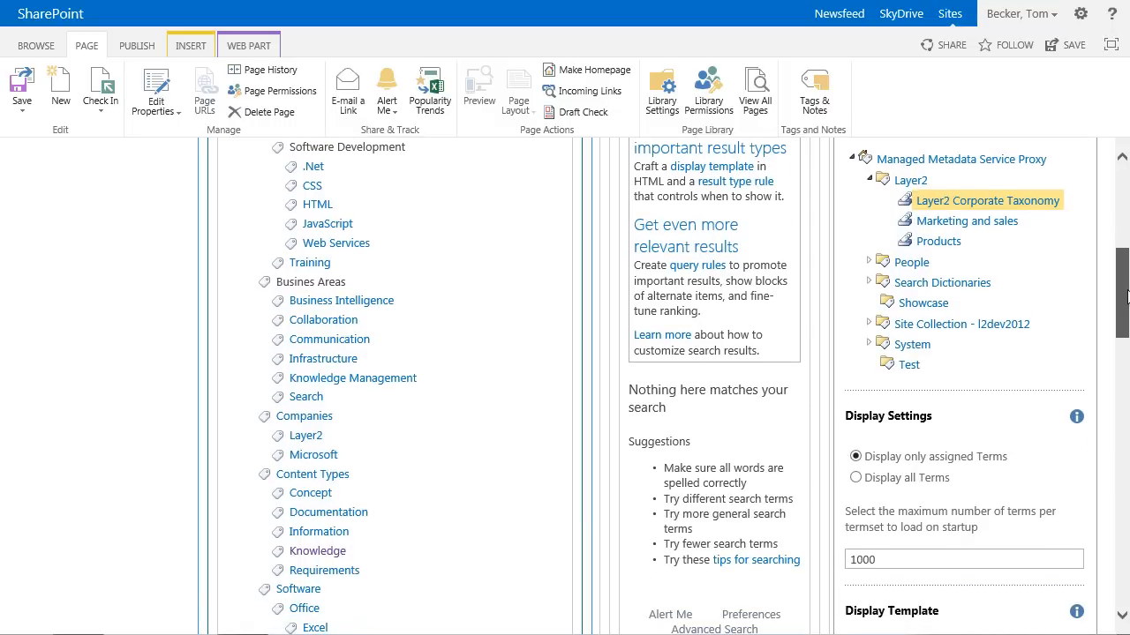
pyautogui.moveTo(1122, 293); pyautogui.dragTo(1123, 350)
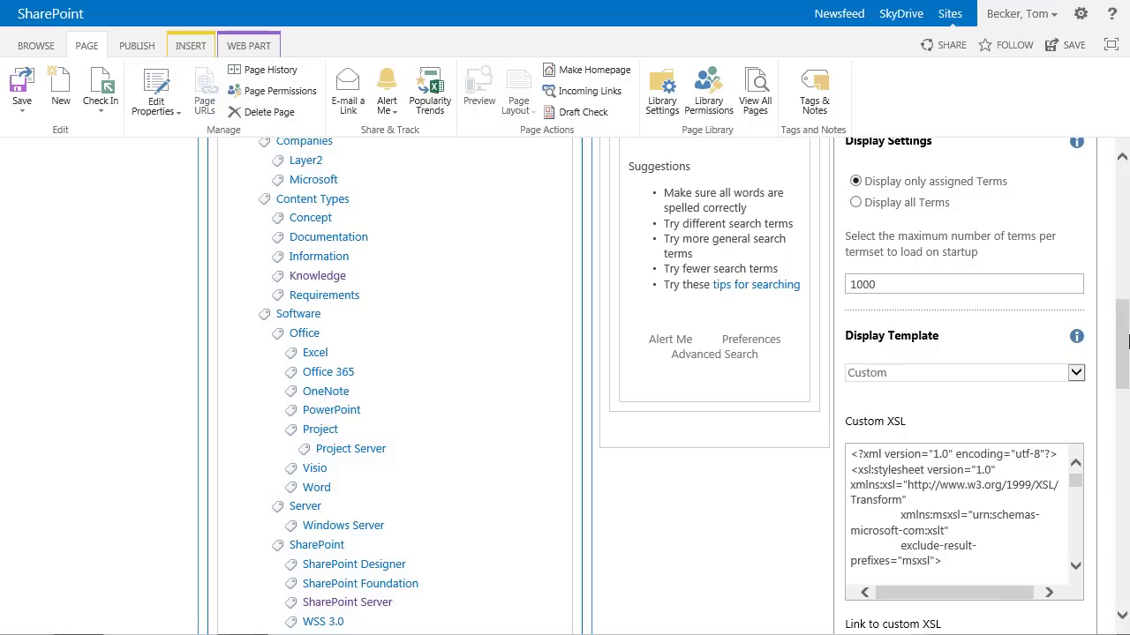
# Step: Choose the Static display template, point Result Link Template to Tag-Navigation.aspx, and apply with OK
pyautogui.click(1079, 373)
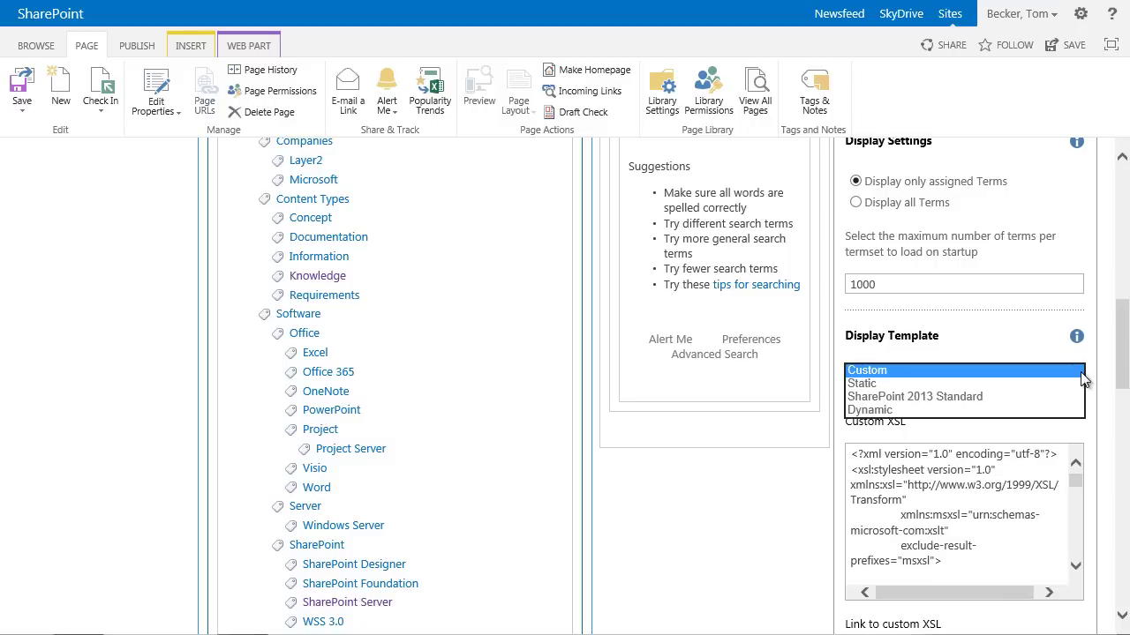
pyautogui.click(885, 385)
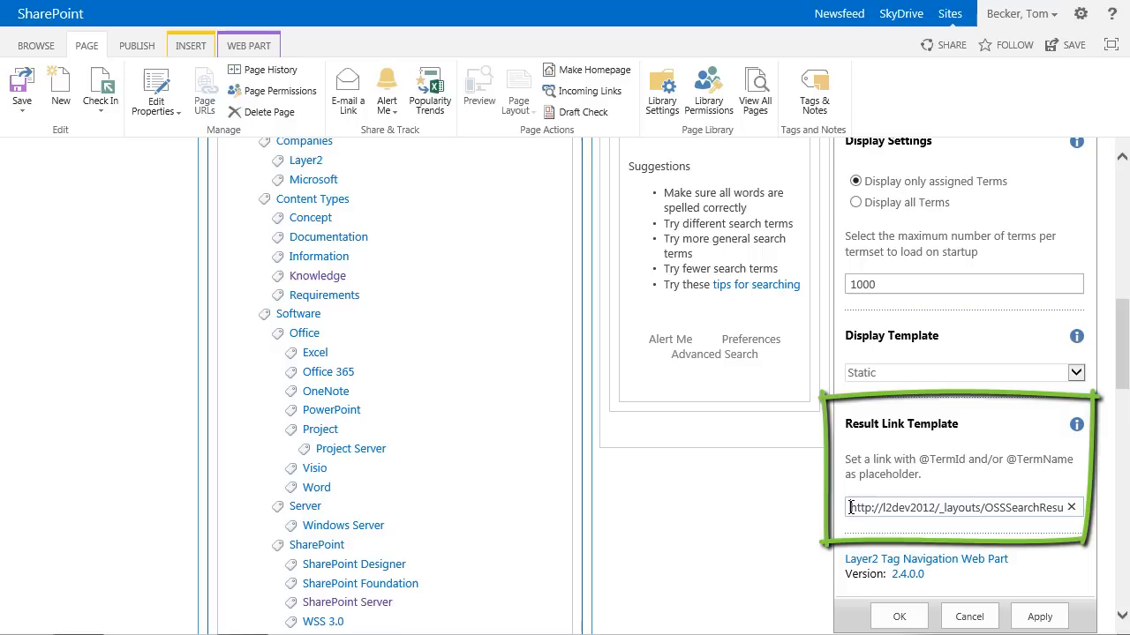
pyautogui.moveTo(850, 510); pyautogui.dragTo(1069, 514)
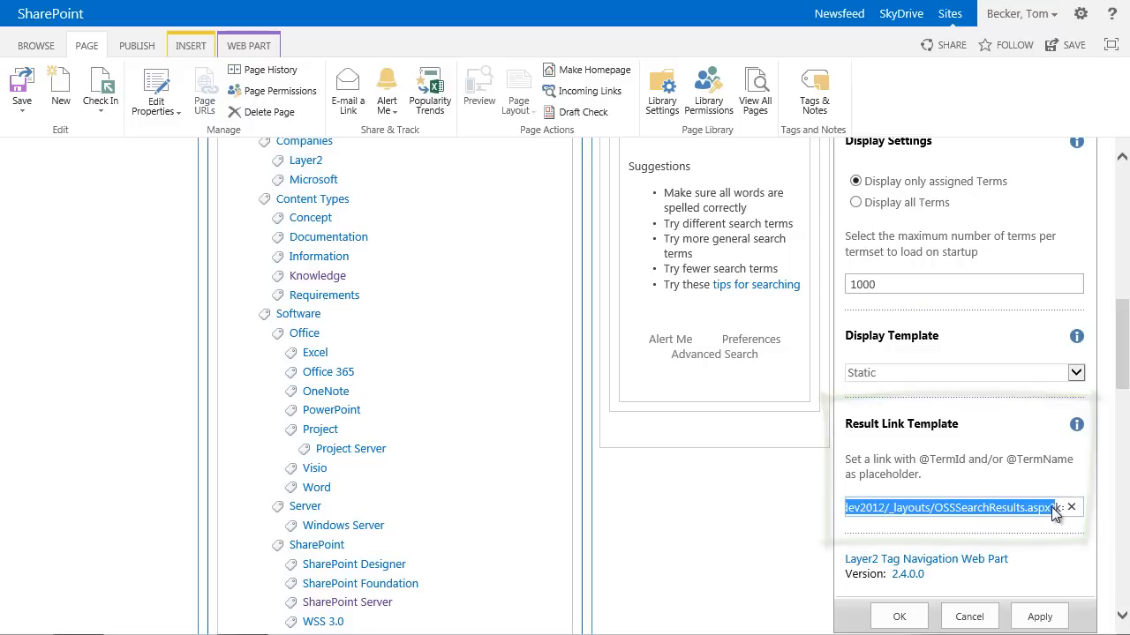
pyautogui.hotkey('ctrl', 'v')
pyautogui.click(900, 616)
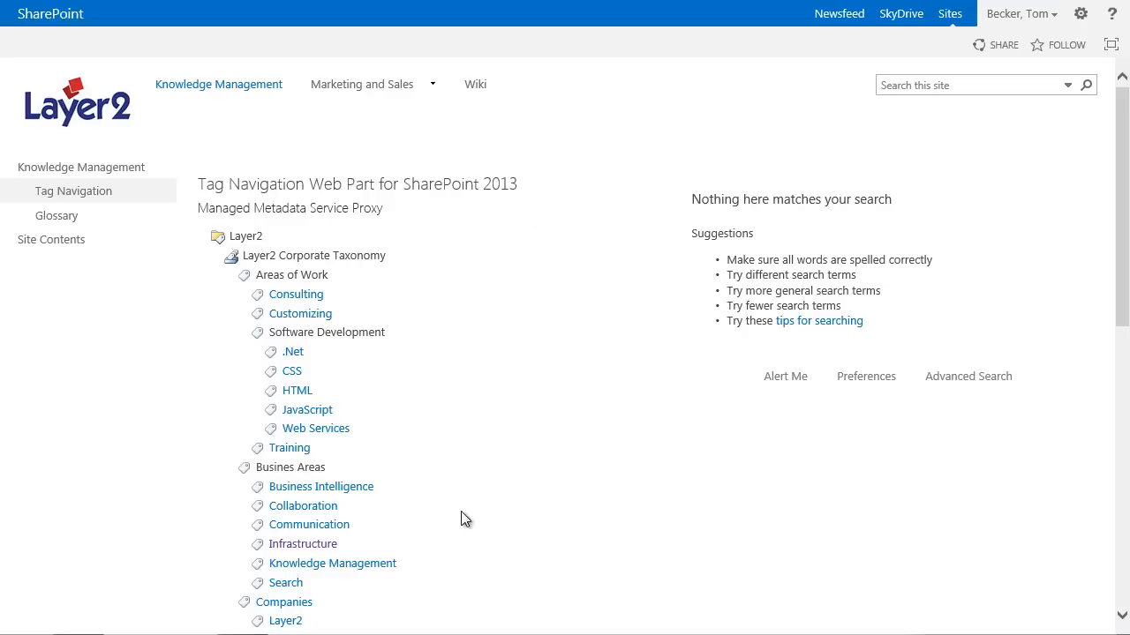
pyautogui.click(328, 547)
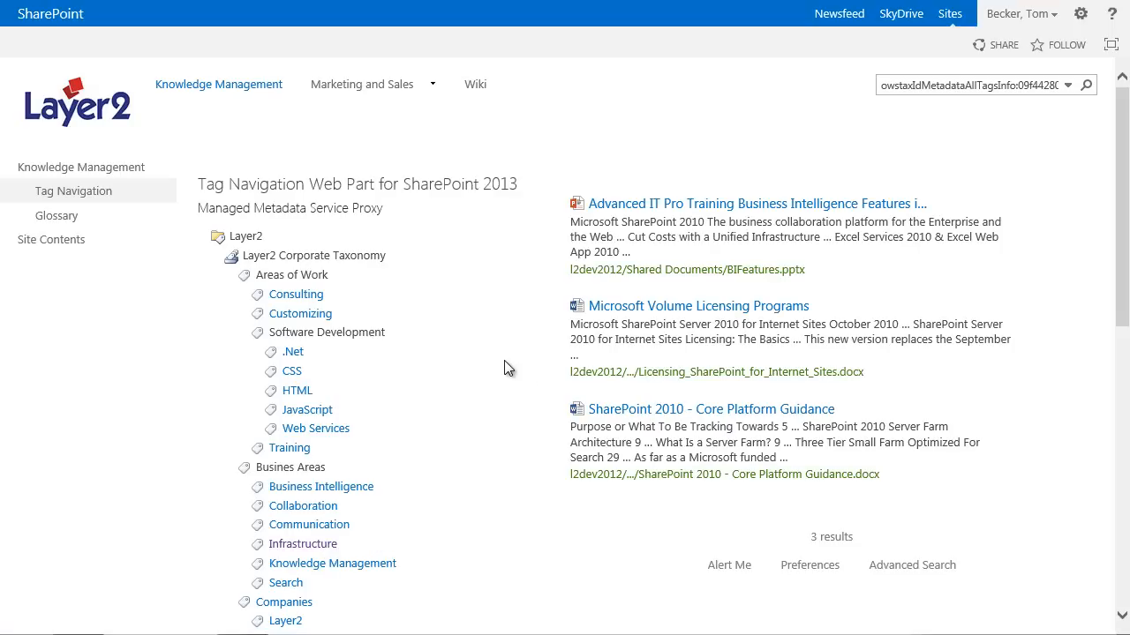
pyautogui.scroll(-4, 502, 360)
pyautogui.scroll(-4, 498, 371)
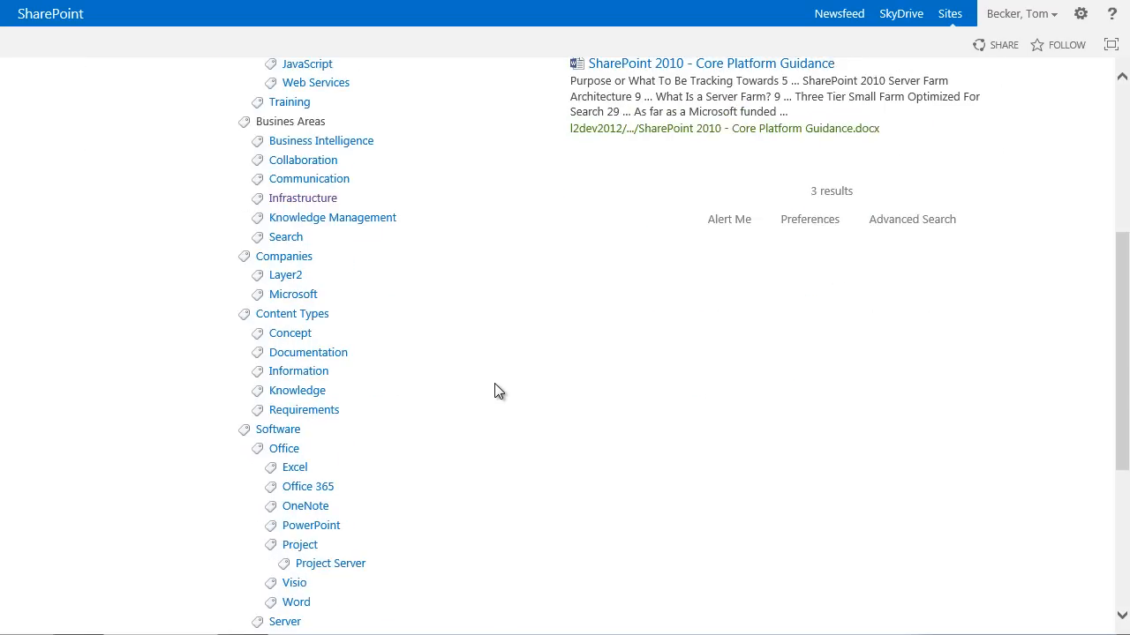
pyautogui.scroll(-3, 494, 383)
pyautogui.scroll(-3, 494, 383)
pyautogui.scroll(-3, 494, 383)
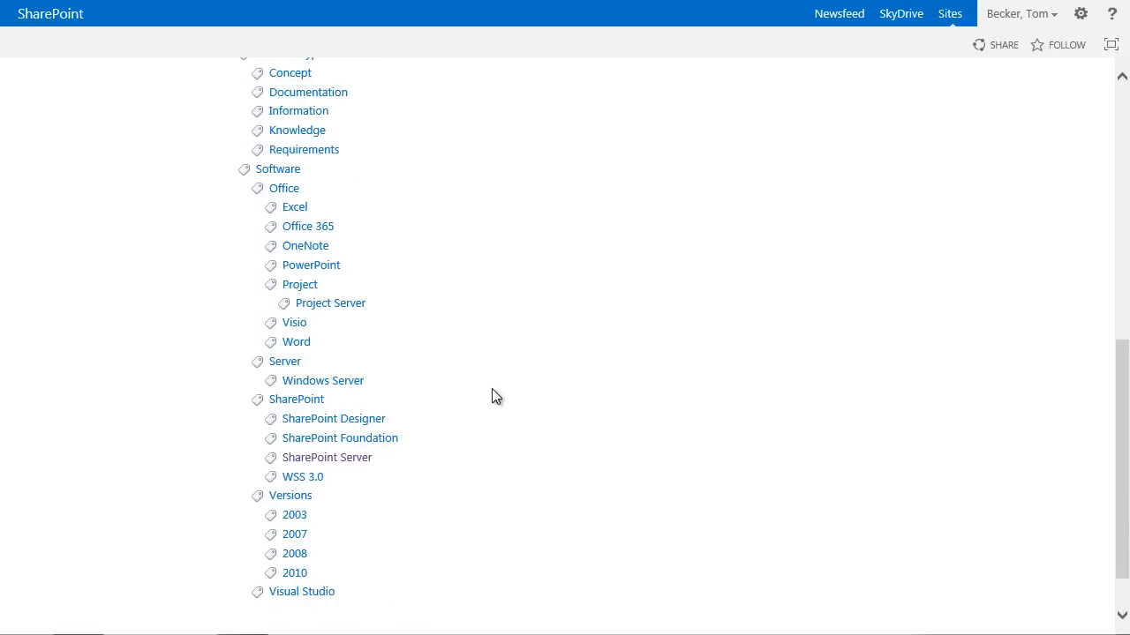
pyautogui.click(346, 466)
pyautogui.click(326, 457)
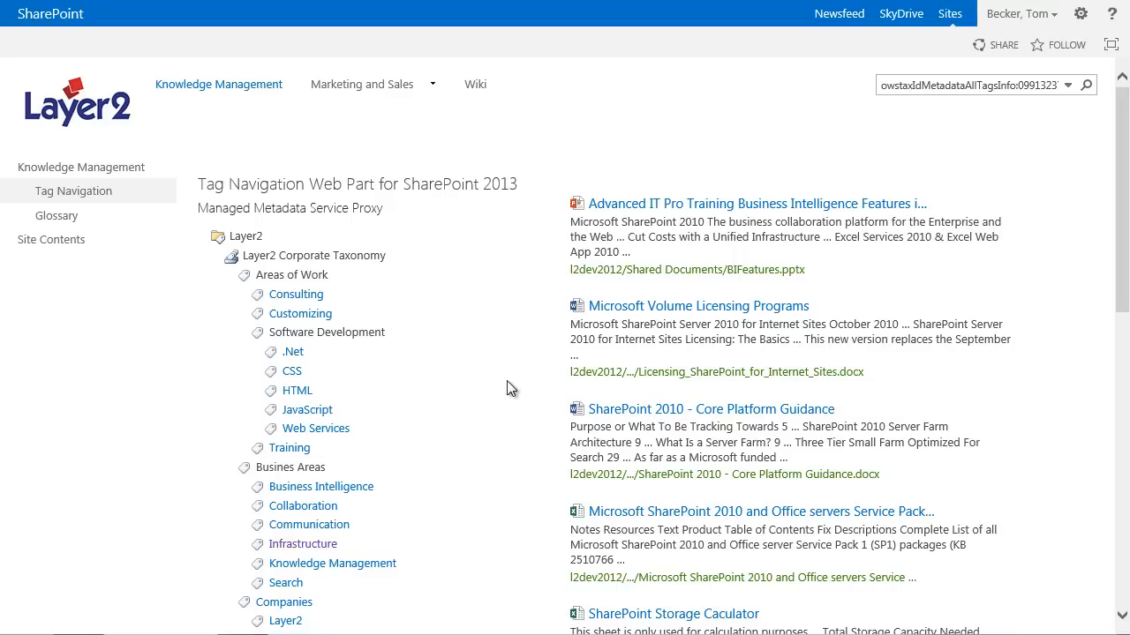
pyautogui.scroll(-2, 510, 388)
pyautogui.scroll(-1, 510, 388)
pyautogui.scroll(-1, 510, 388)
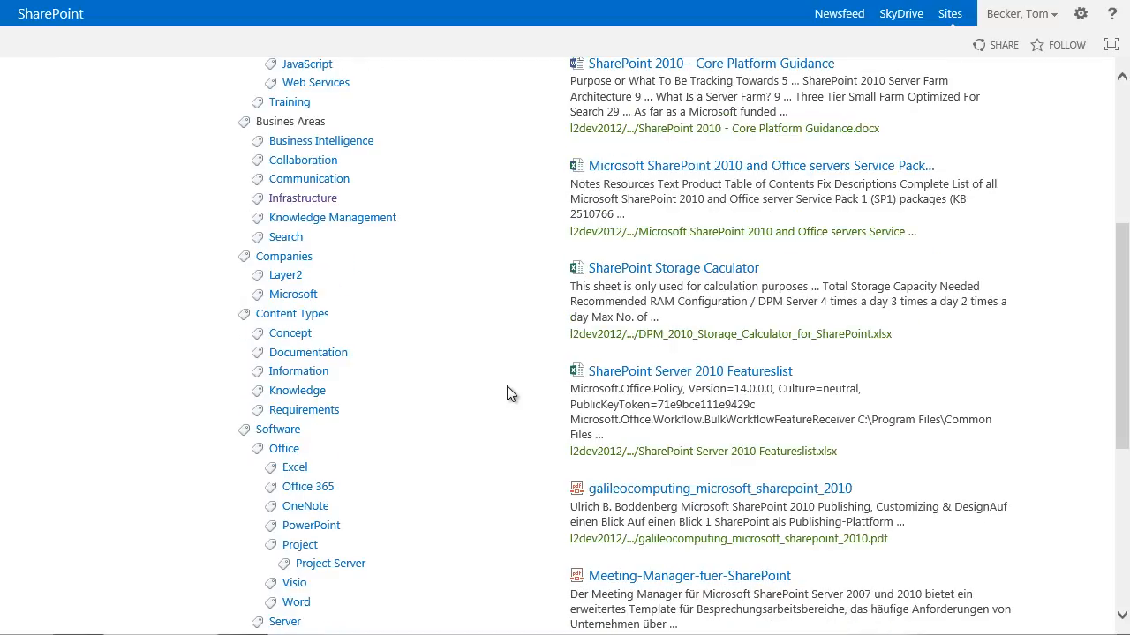
pyautogui.scroll(2, 515, 399)
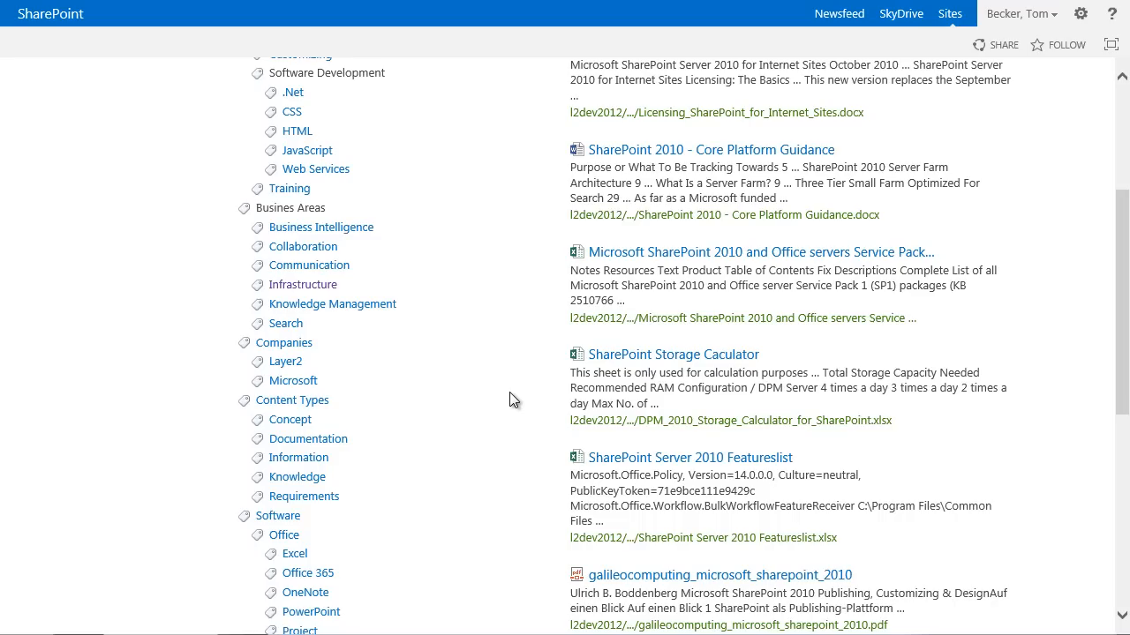
pyautogui.scroll(2, 515, 398)
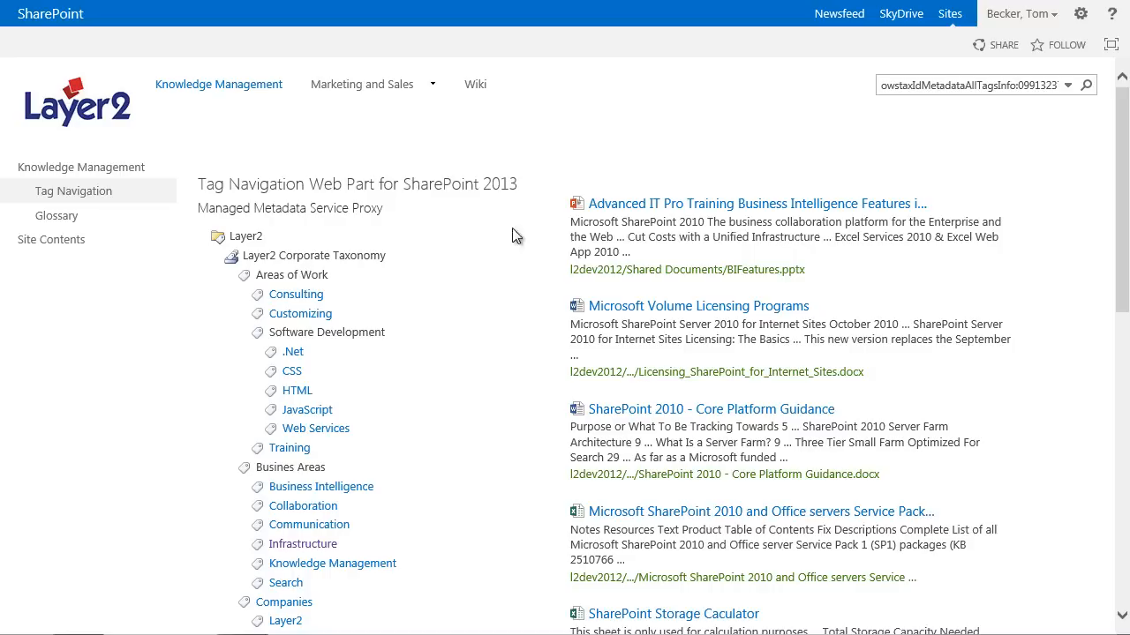
# Step: Re-enter edit mode and switch the web part's display template to Dynamic
pyautogui.click(1080, 13)
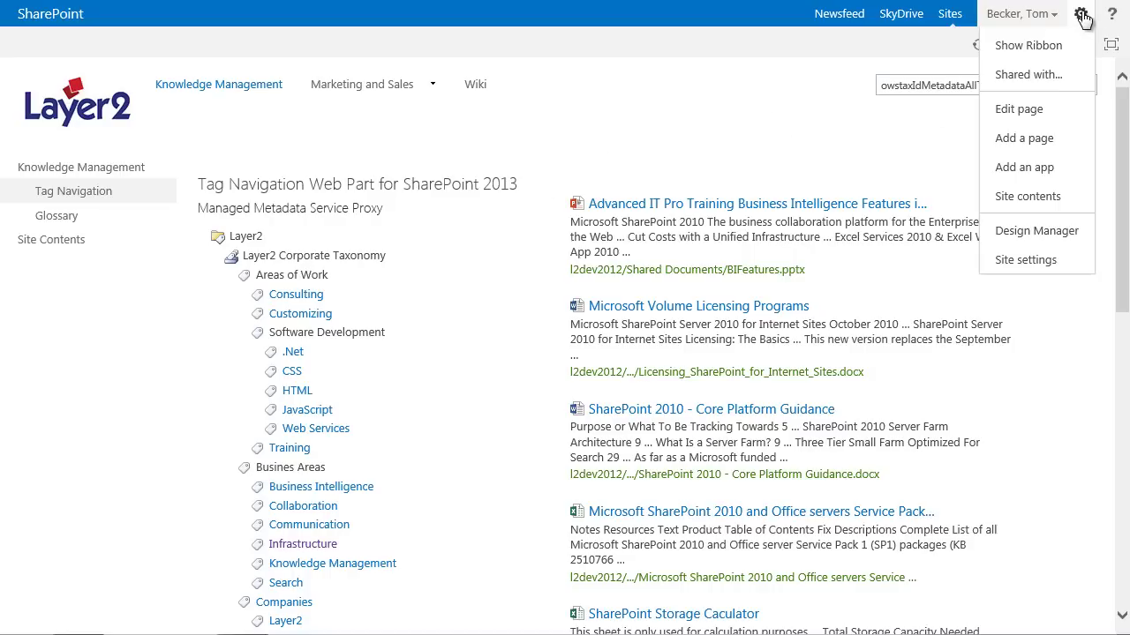
pyautogui.click(1019, 108)
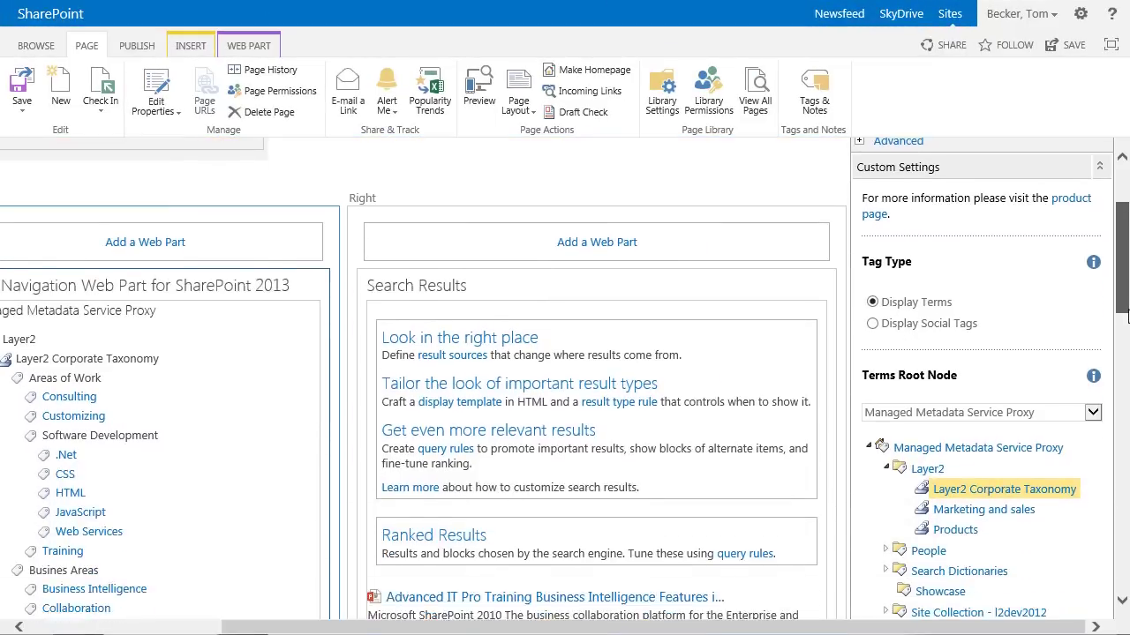
pyautogui.moveTo(1126, 313); pyautogui.dragTo(1122, 432)
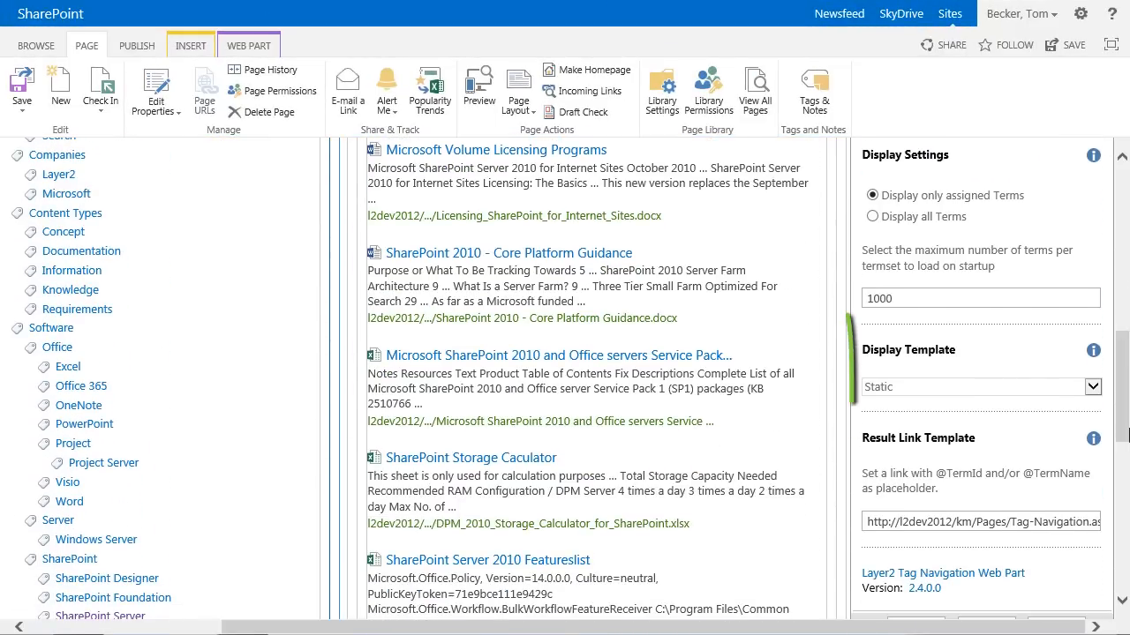
pyautogui.click(1093, 386)
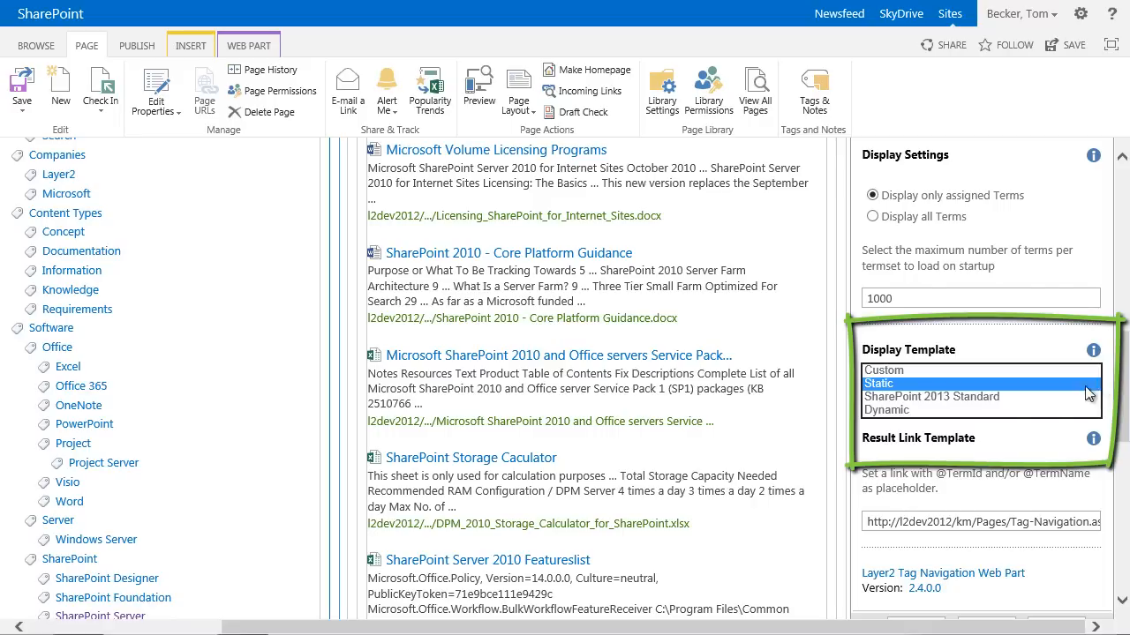
pyautogui.click(900, 412)
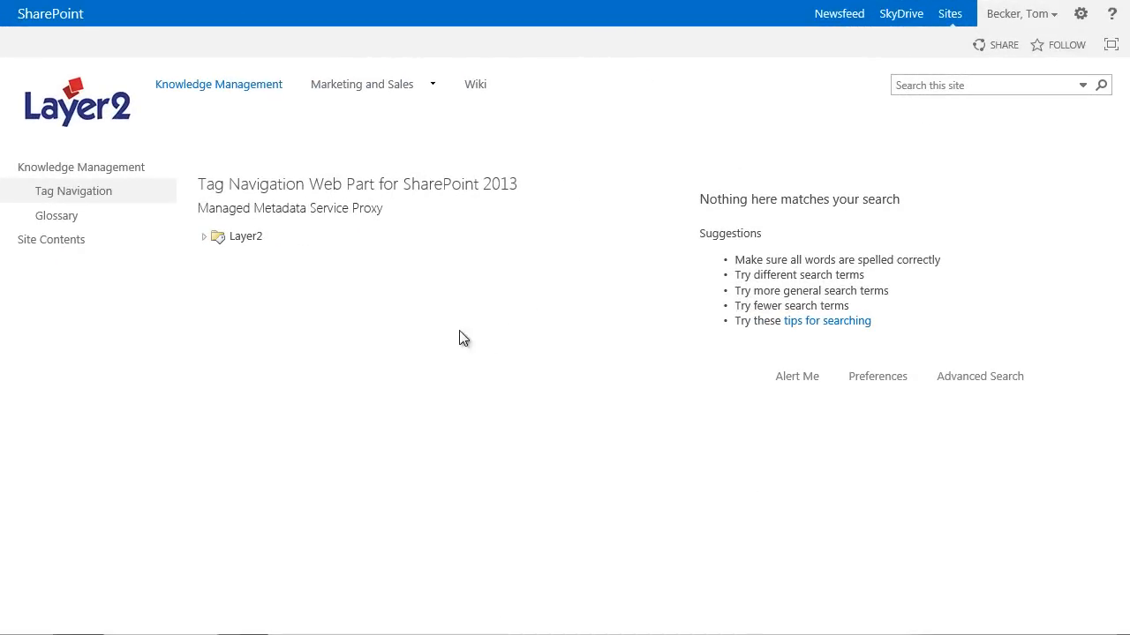
# Step: Expand Layer2, Corporate Taxonomy, Companies, Content Types, Software, SharePoint and Office, then collapse Content Types
pyautogui.click(204, 238)
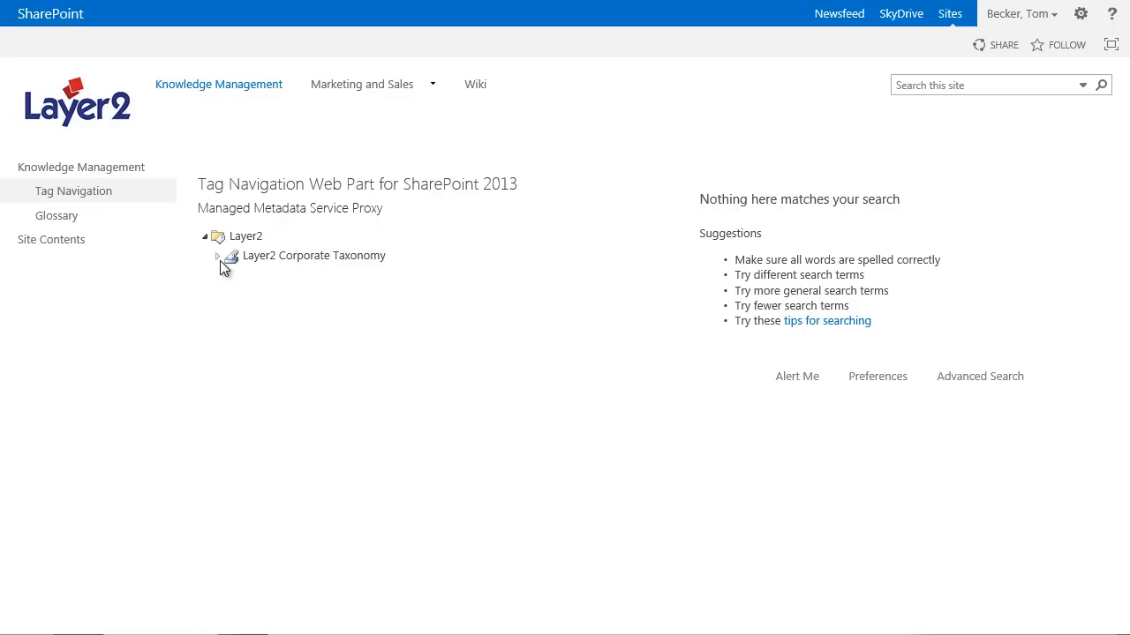
pyautogui.click(217, 257)
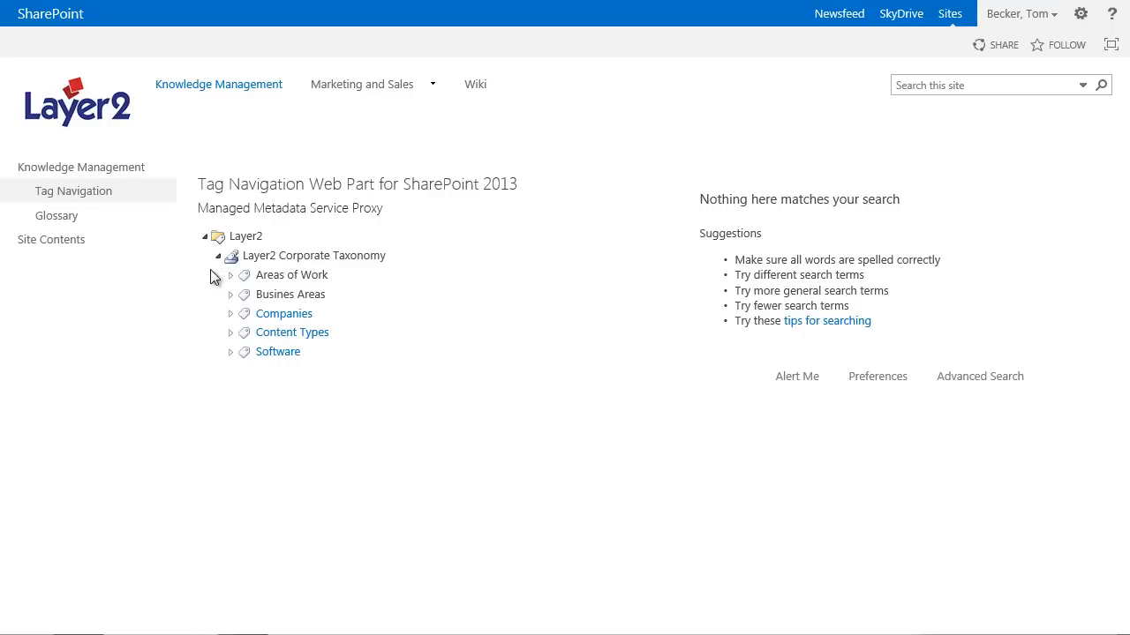
pyautogui.click(231, 314)
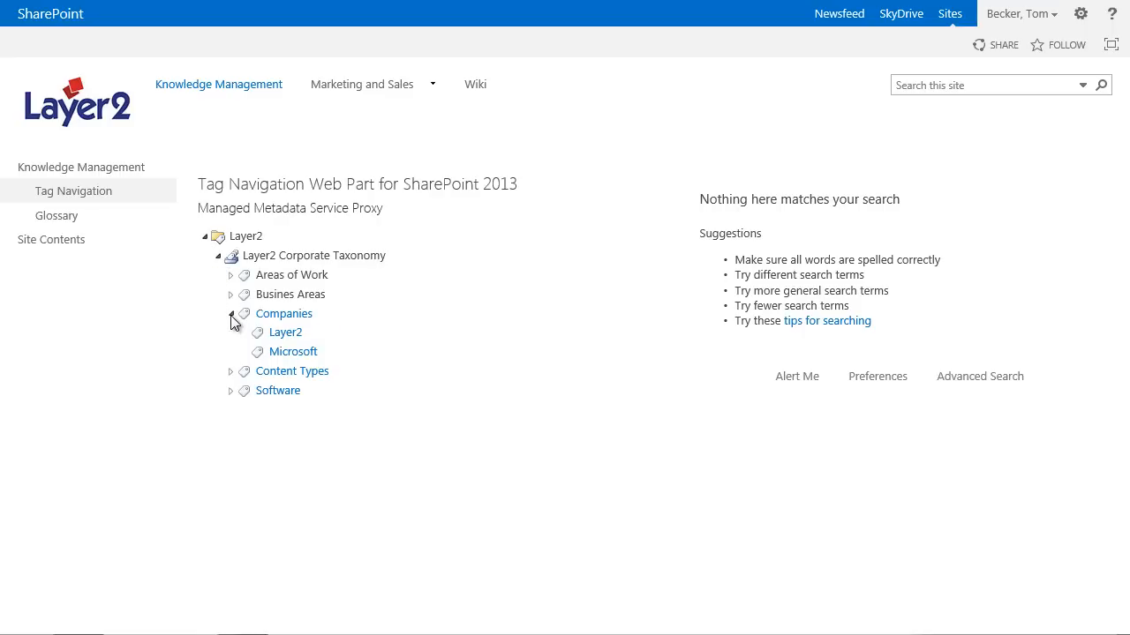
pyautogui.click(232, 372)
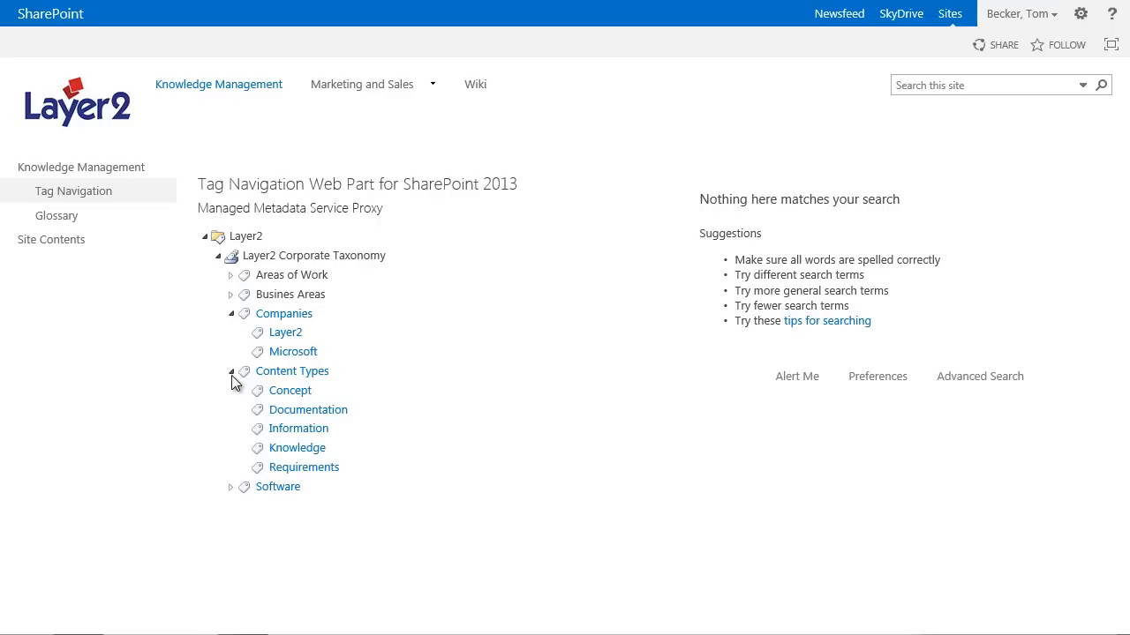
pyautogui.click(231, 487)
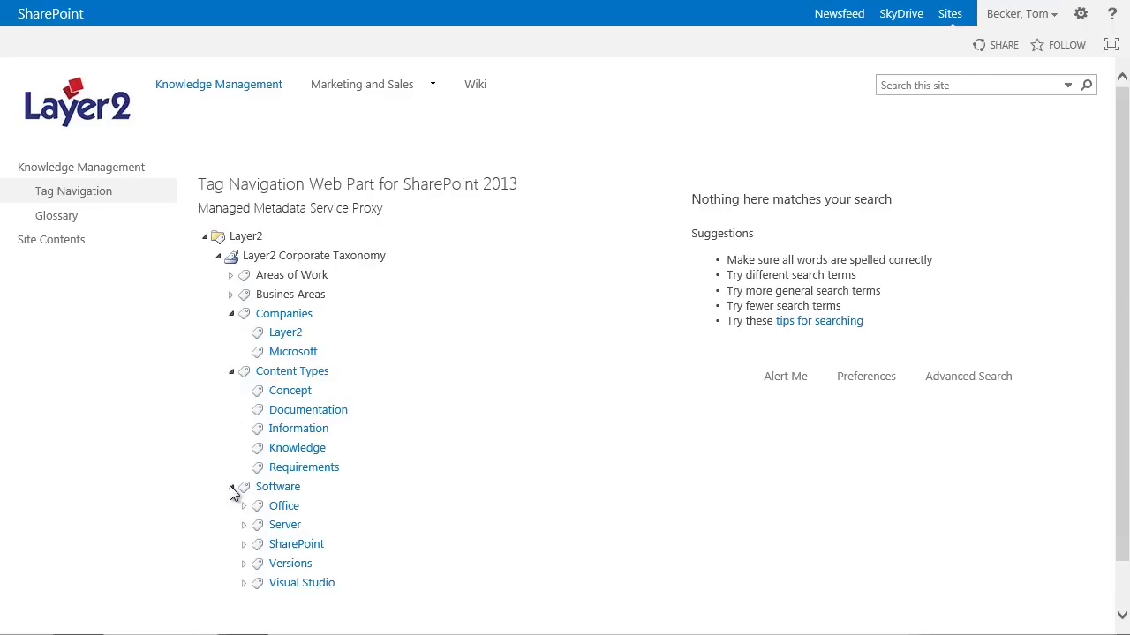
pyautogui.click(245, 545)
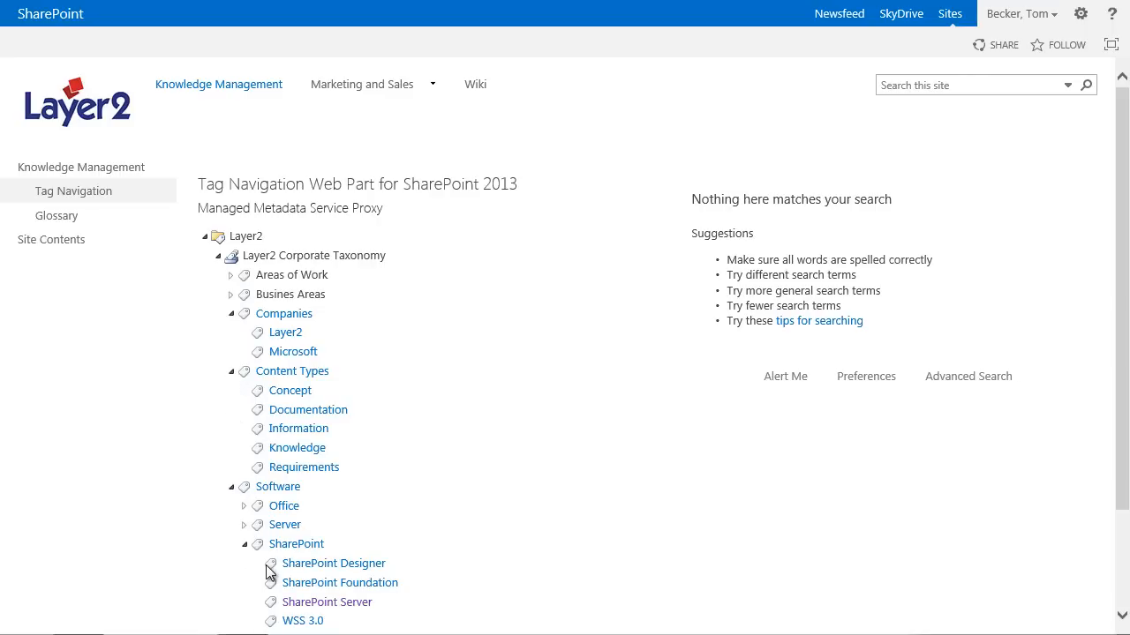
pyautogui.click(246, 507)
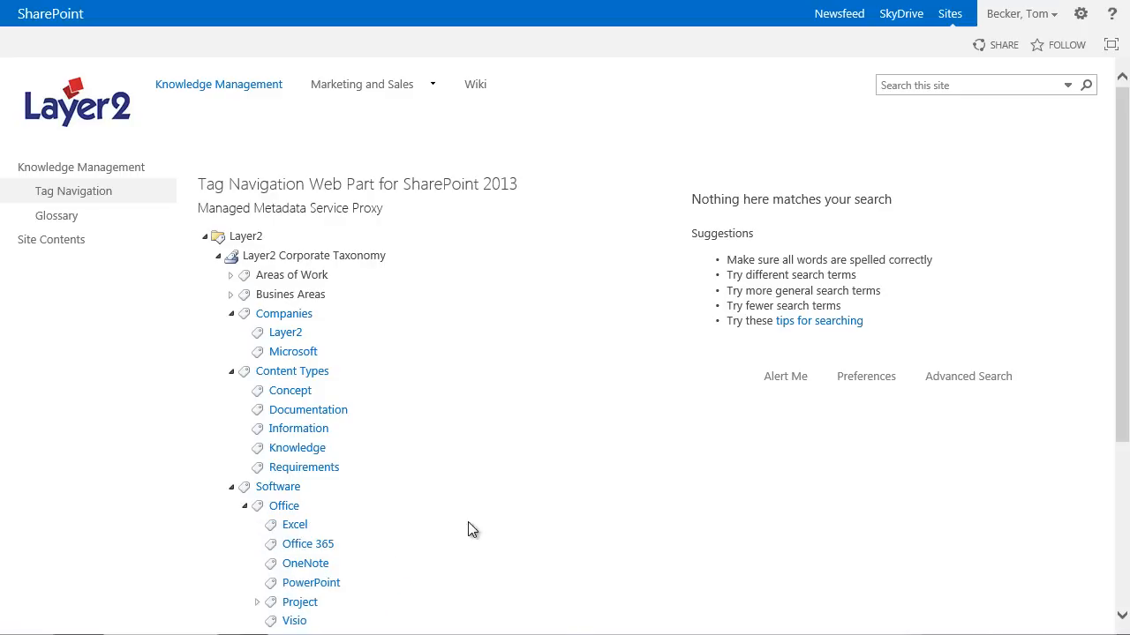
pyautogui.scroll(-2, 589, 486)
pyautogui.scroll(-2, 589, 486)
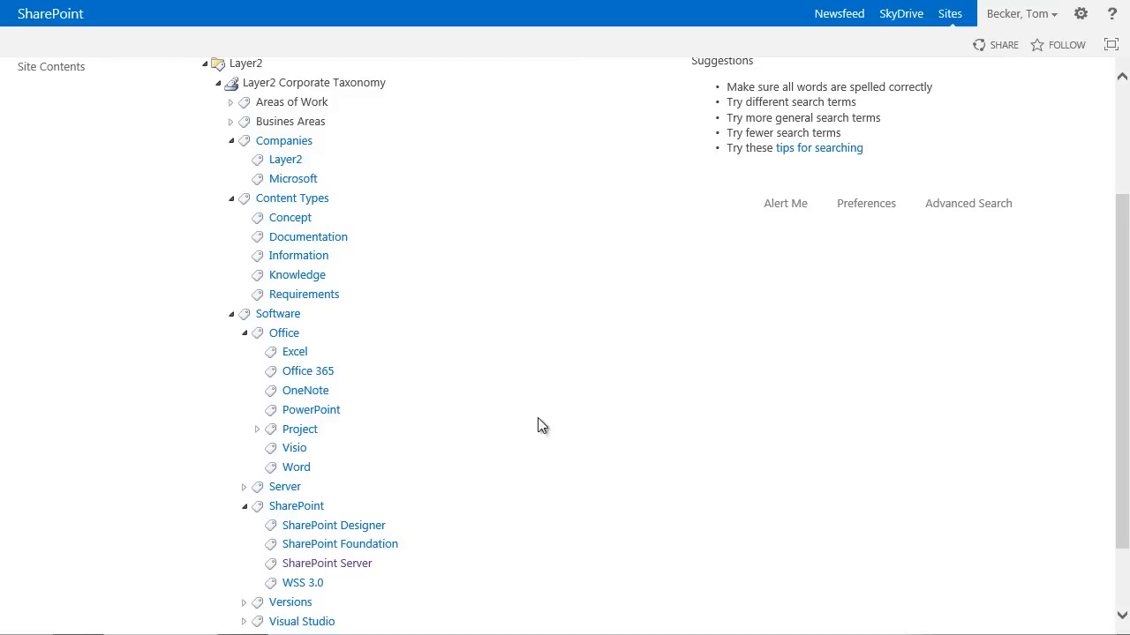
pyautogui.click(231, 198)
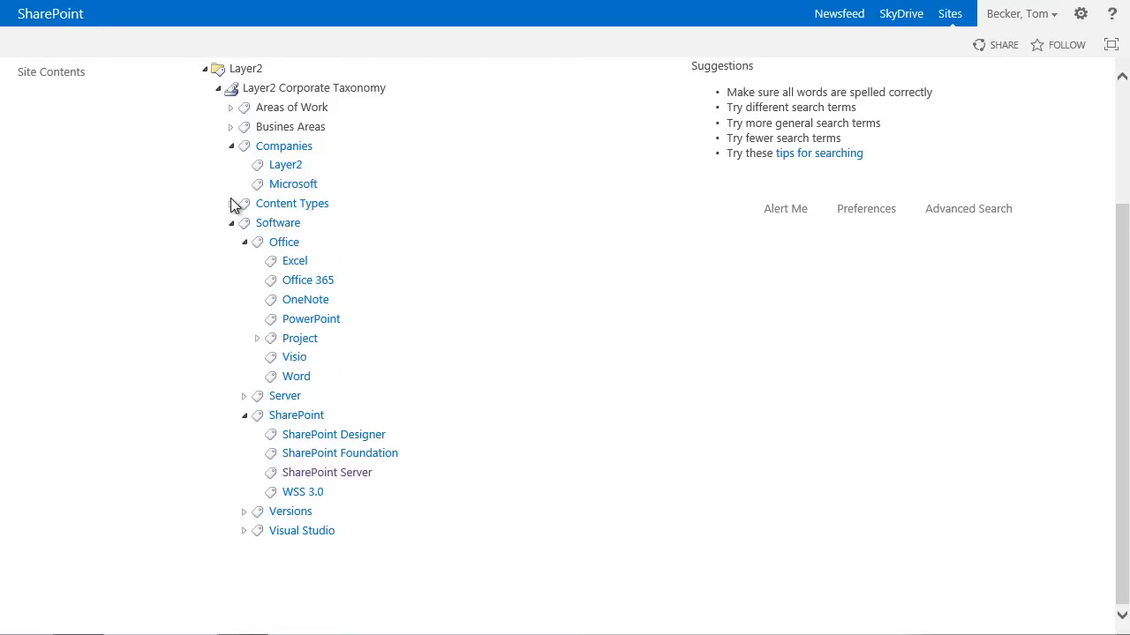